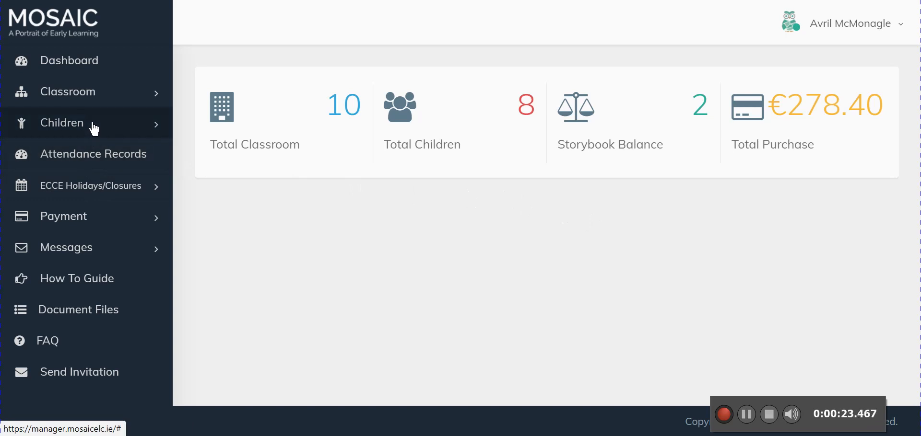
- Open the Add Child form from the Children section
click(156, 126)
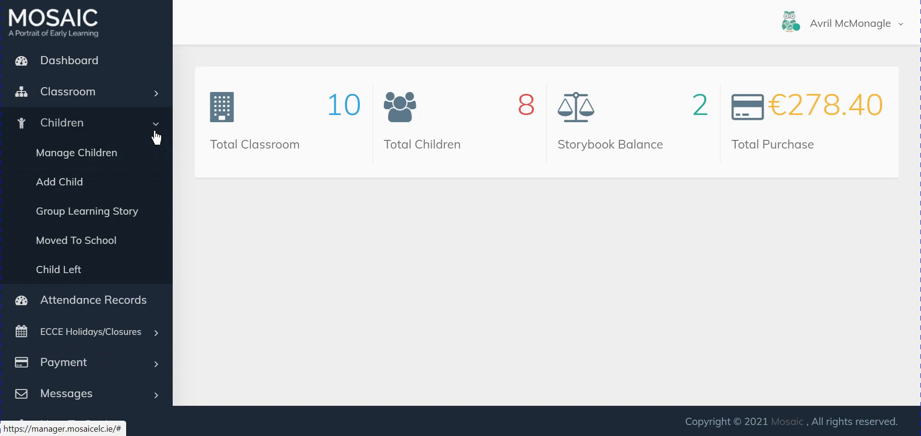
click(119, 185)
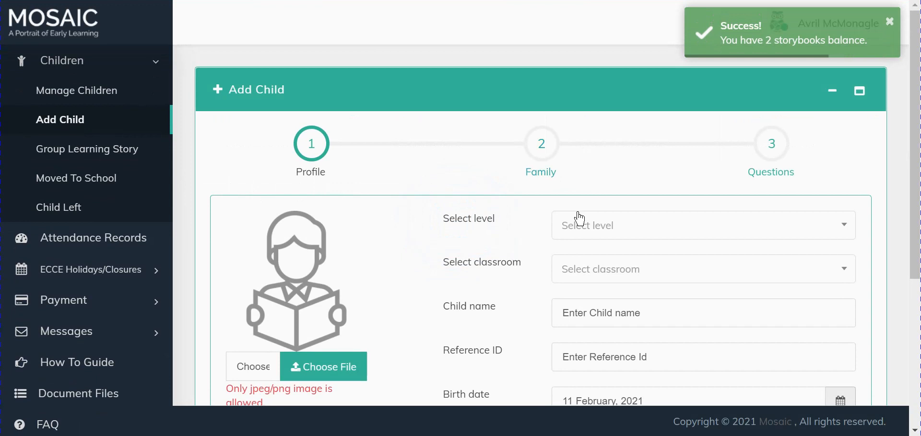
scroll(580, 218, down, 3)
scroll(579, 219, up, 1)
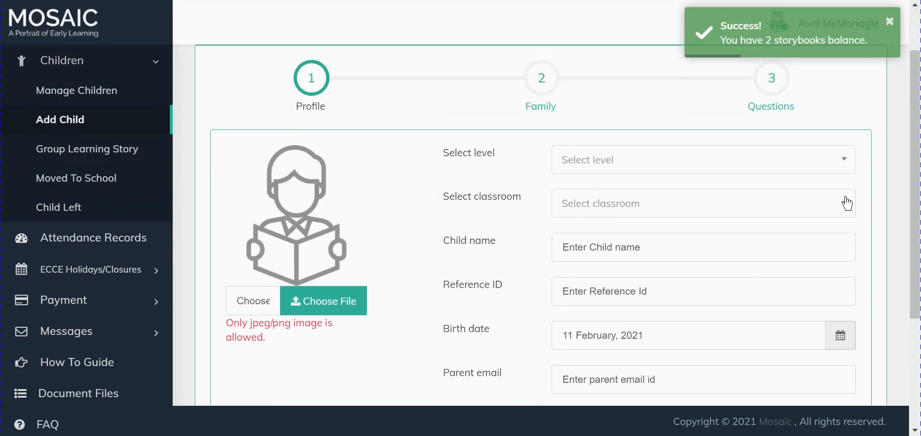
- Upload a child's photo from the Desktop as the profile image
click(324, 312)
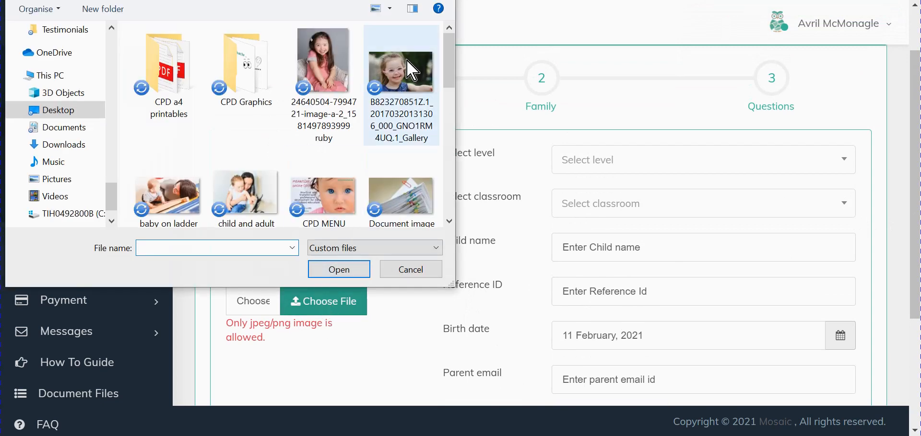
click(401, 115)
click(345, 268)
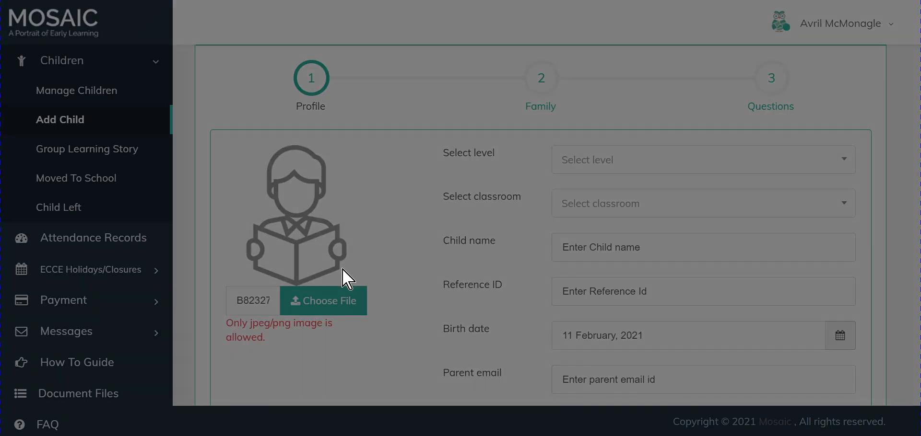
click(814, 410)
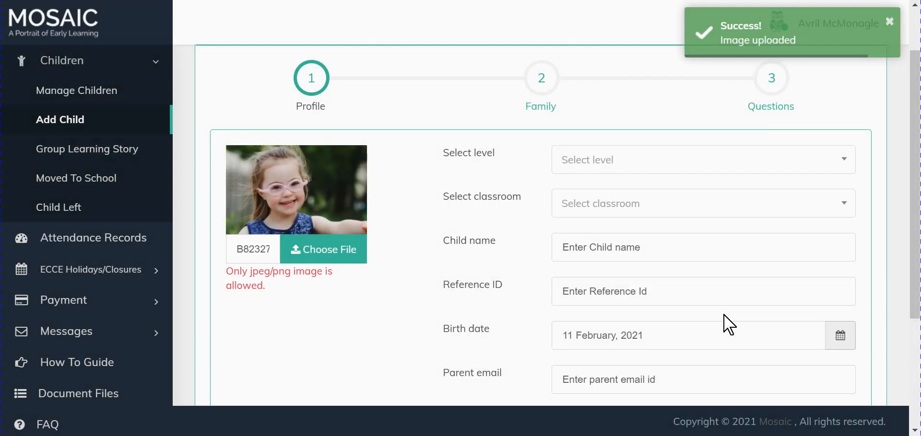
- Set the level to Level 4 - Junior Pre-School and the classroom to Junior Pre-School 1
click(845, 168)
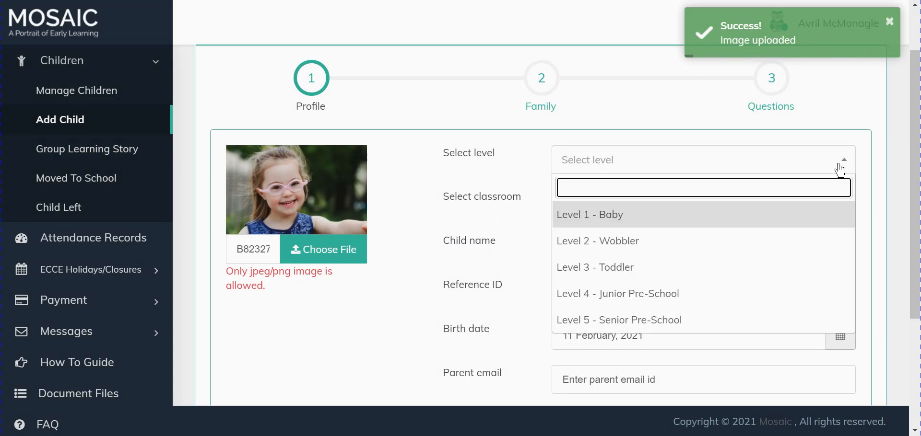
click(671, 295)
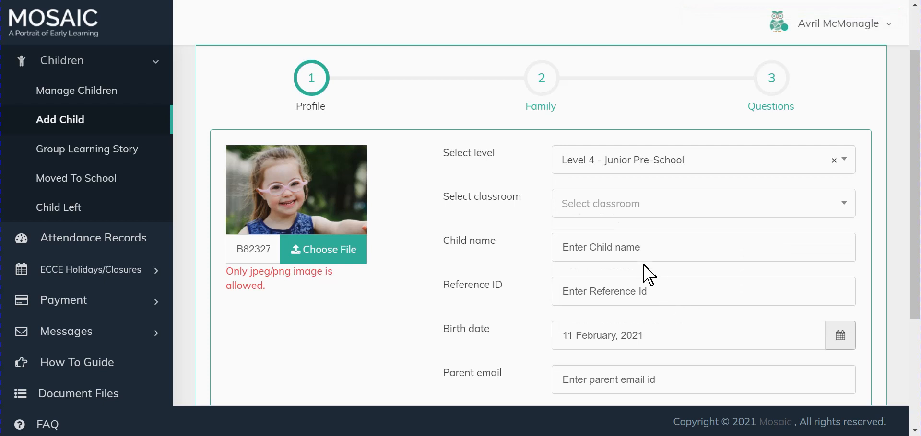
click(846, 208)
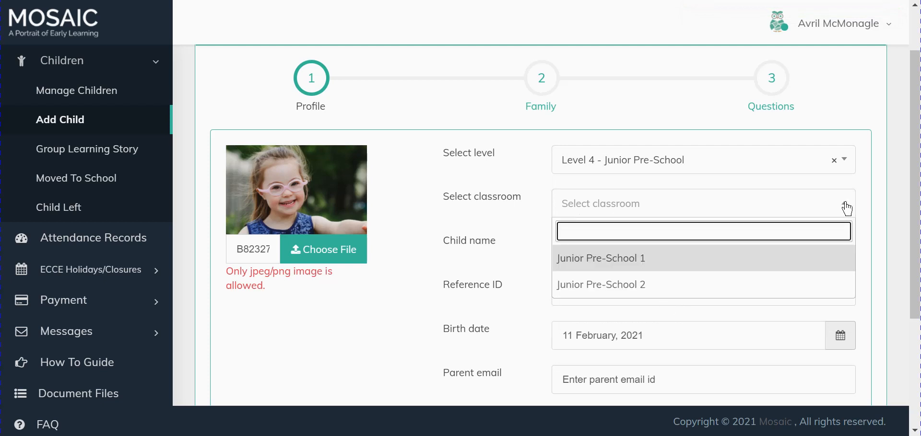
click(672, 269)
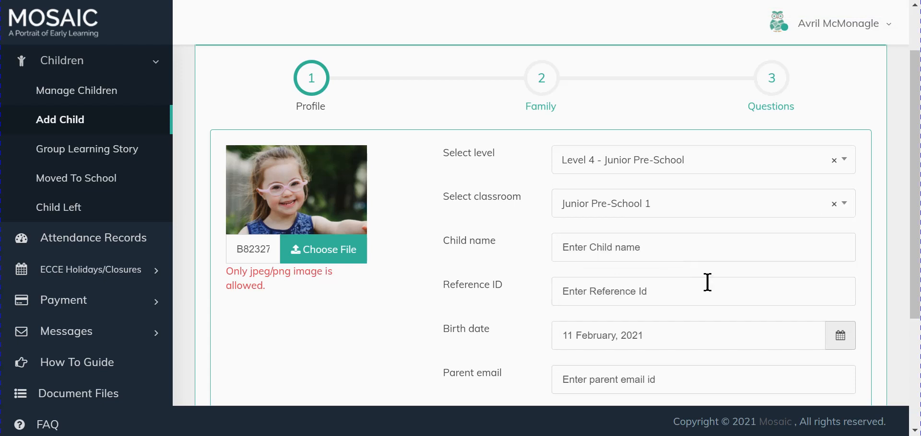
- Enter the child's full name
click(612, 247)
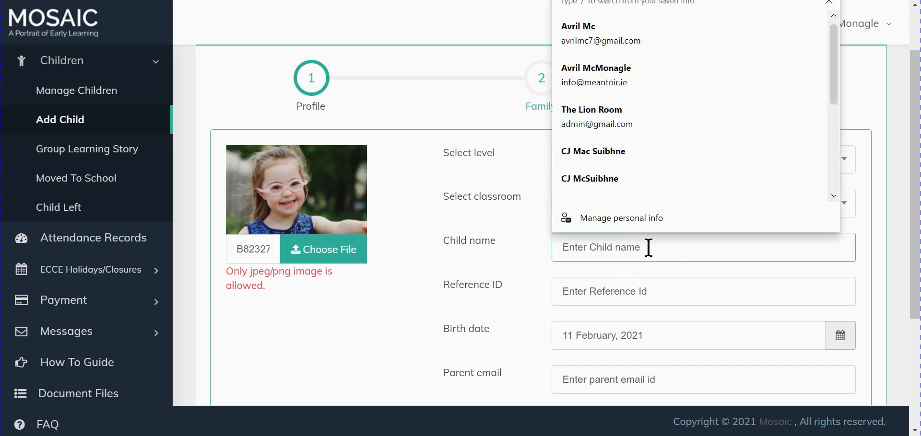
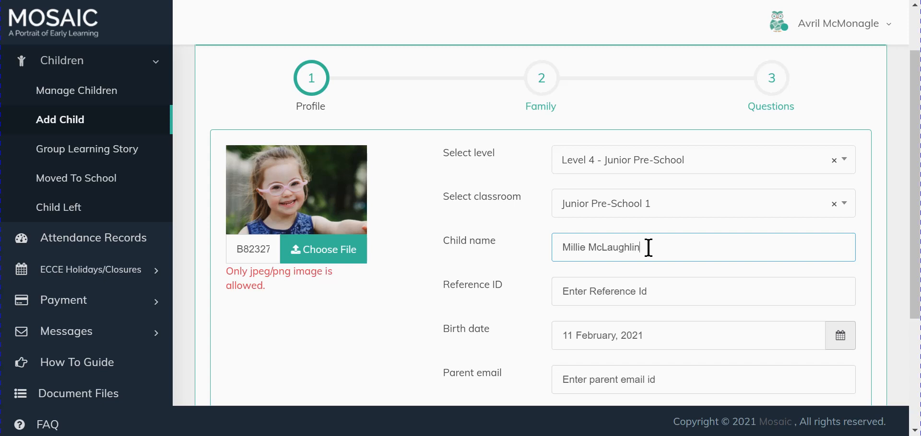
- Enter the child's reference ID
click(612, 290)
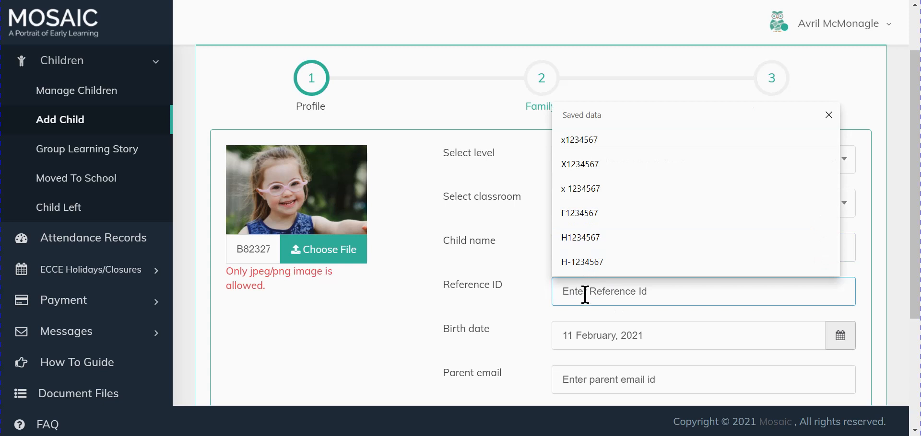
text(x)
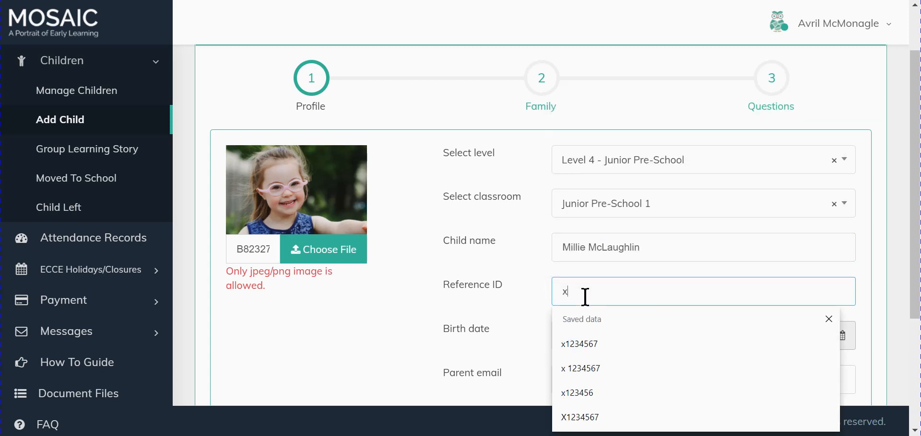
text( 123456)
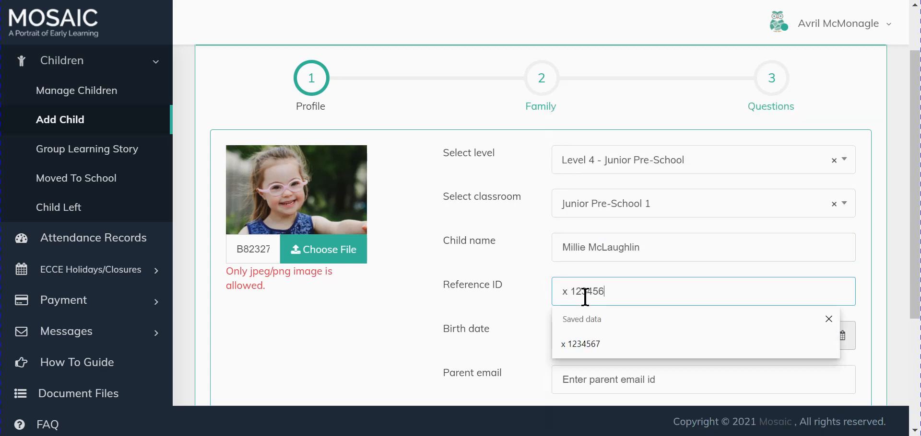
click(547, 288)
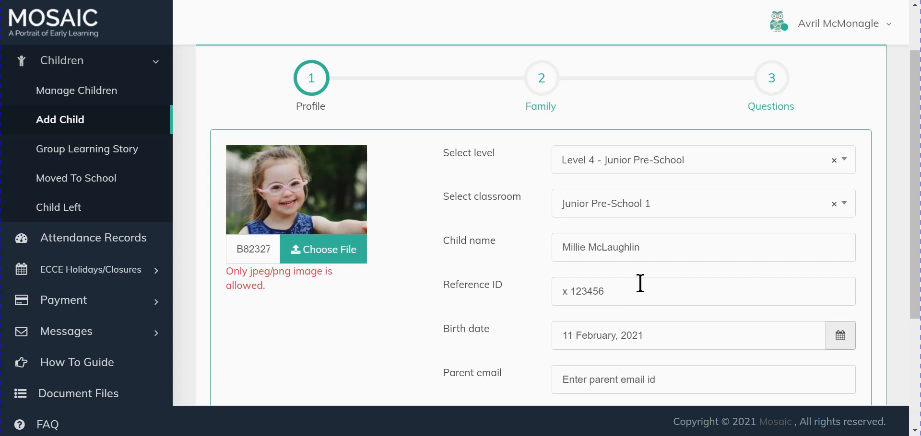
- Set the child's birth date using the calendar picker
scroll(647, 329, down, 1)
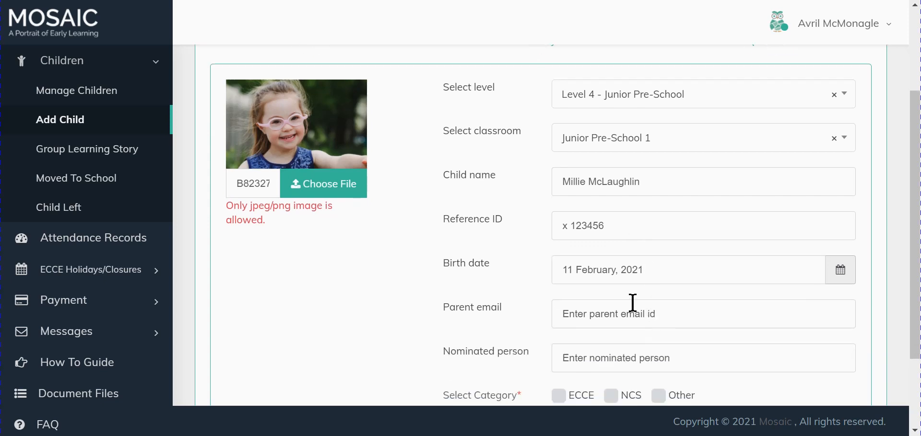
click(584, 273)
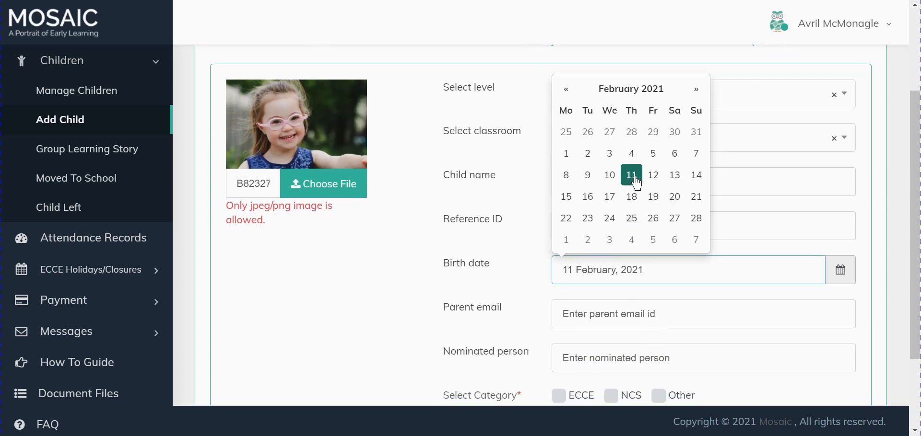
click(567, 90)
click(567, 91)
click(566, 91)
click(566, 91)
click(566, 91)
click(567, 90)
click(567, 90)
click(567, 91)
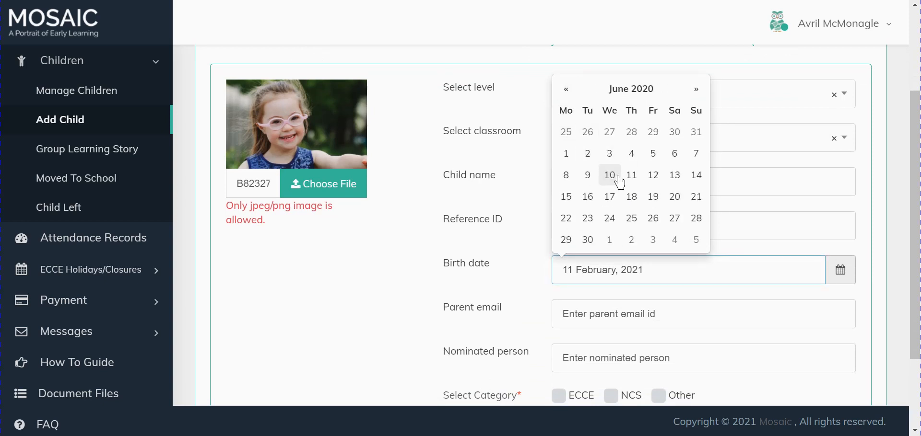
click(614, 176)
- Fill in the parent's e-mail address from the saved suggestions
scroll(691, 312, down, 1)
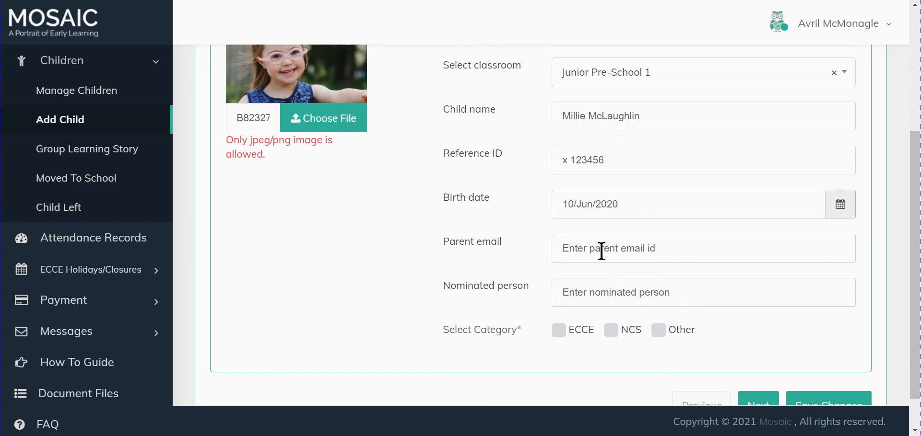
click(600, 248)
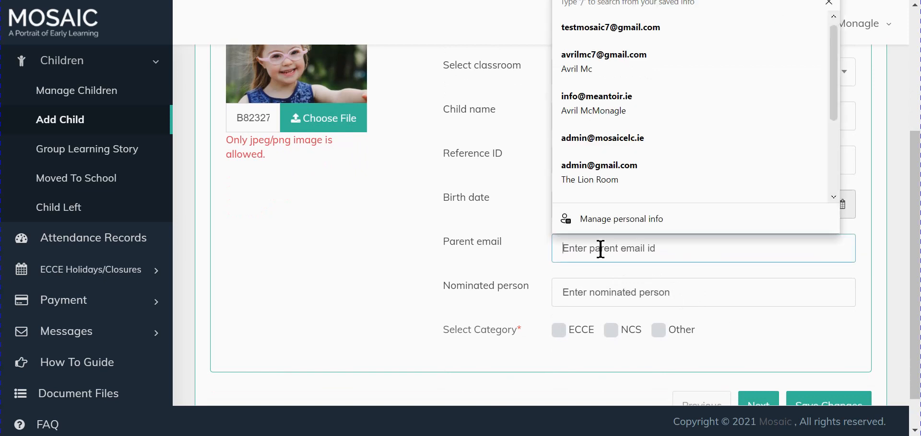
click(619, 33)
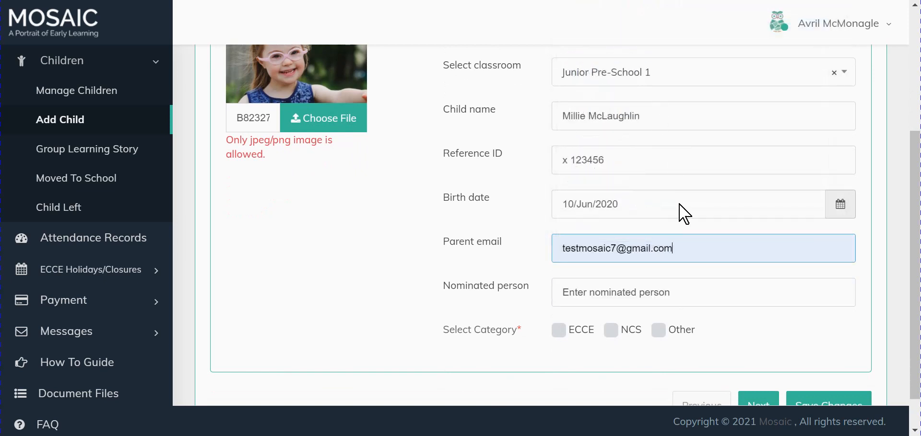
- Enter the nominated person's full name followed by (Mum)
click(600, 293)
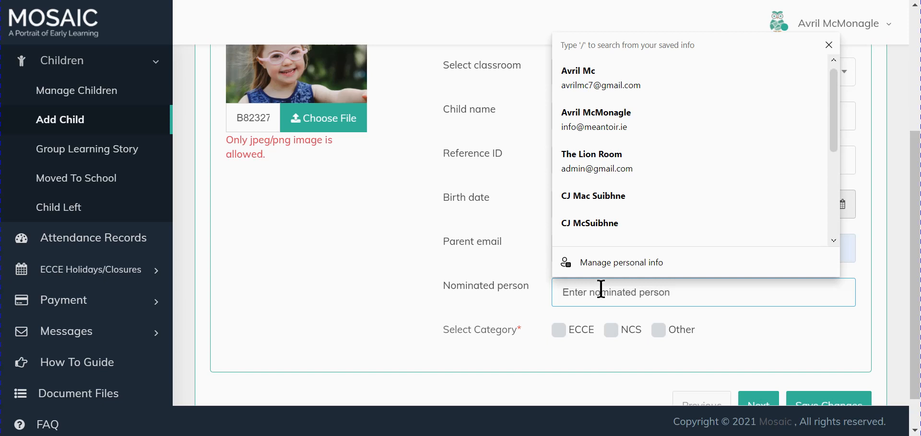
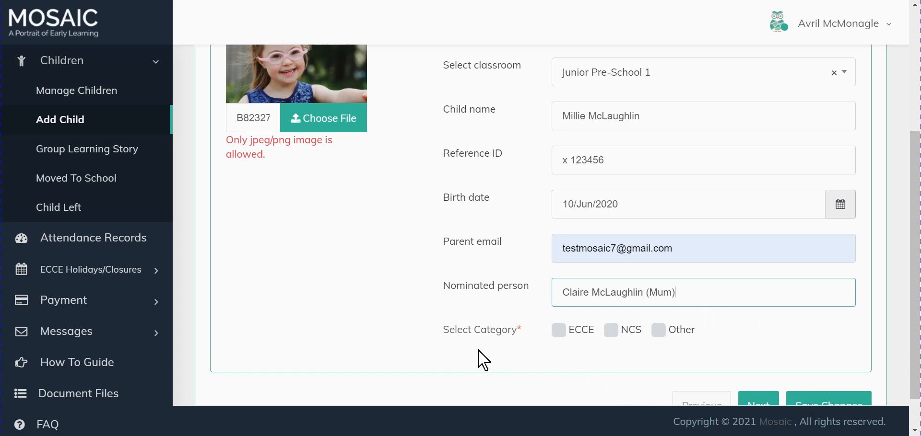
- Tick ECCE as the child's category, leaving NCS and Other unticked
click(560, 336)
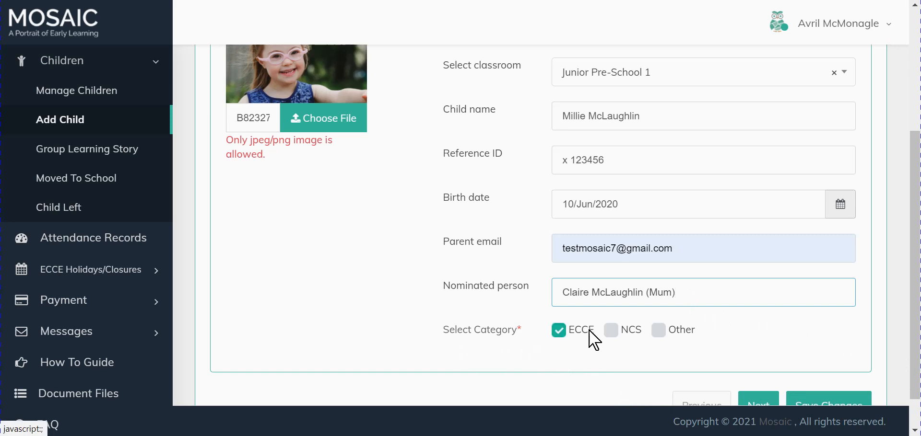
click(611, 332)
click(658, 332)
click(659, 332)
click(612, 331)
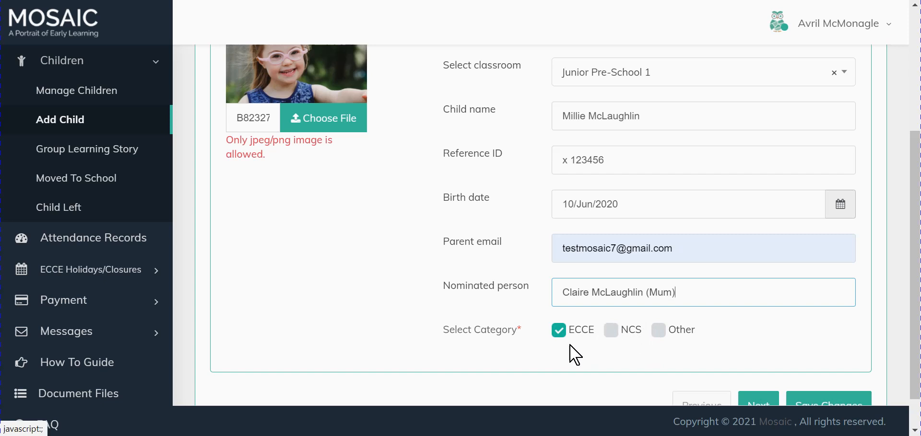
click(611, 333)
click(561, 334)
click(658, 332)
click(561, 334)
click(561, 335)
click(610, 332)
click(658, 331)
click(559, 331)
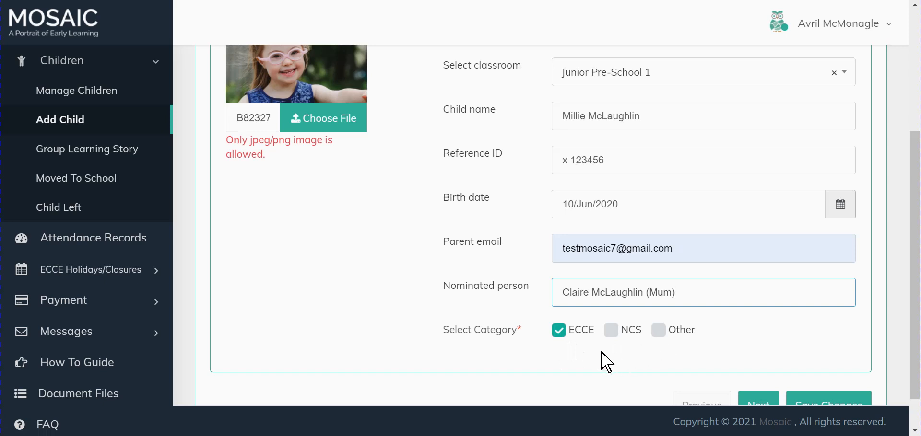
- Move to the Family step and enter x for the relation, member name and member phone
scroll(607, 339, down, 1)
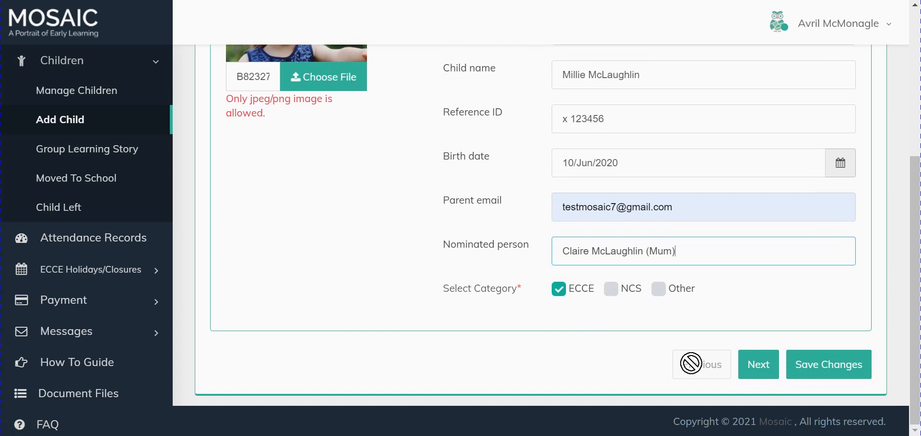
click(763, 371)
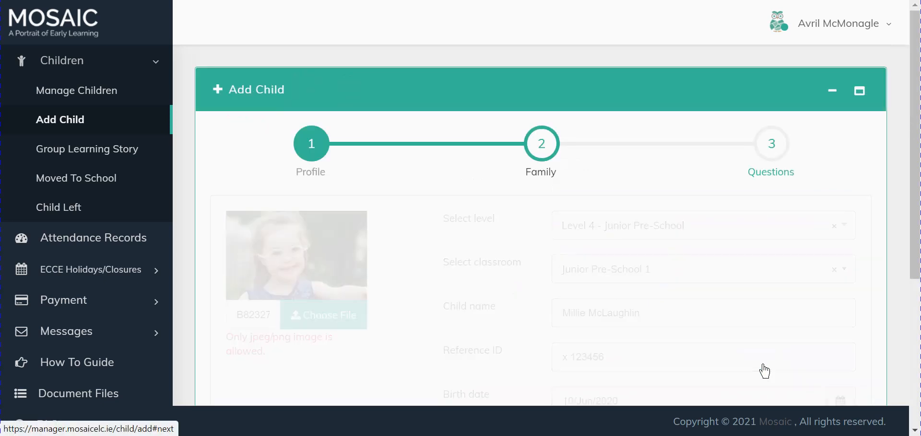
click(269, 250)
text(x)
click(476, 251)
text(x)
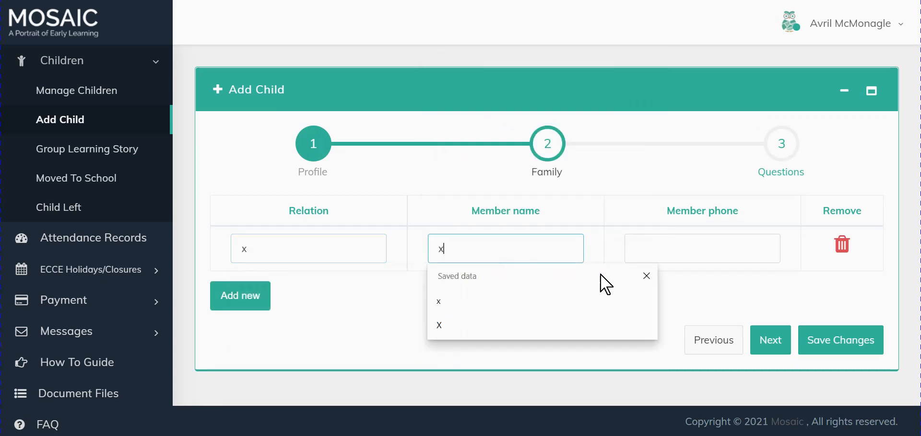
click(657, 252)
text(x)
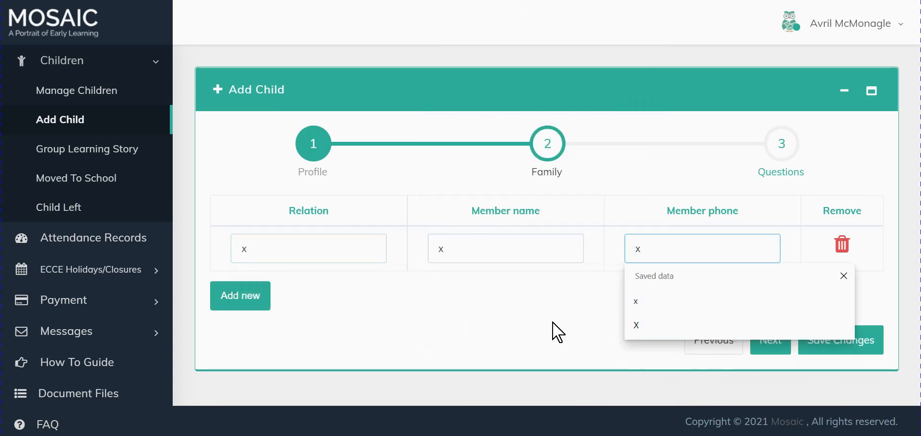
click(534, 323)
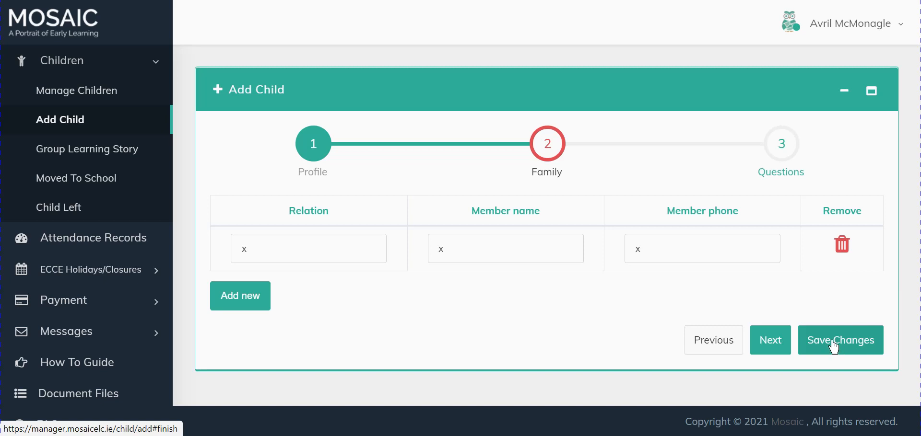
- Move to the Questions step and enter x for friends, favourite things and dislikes
click(769, 350)
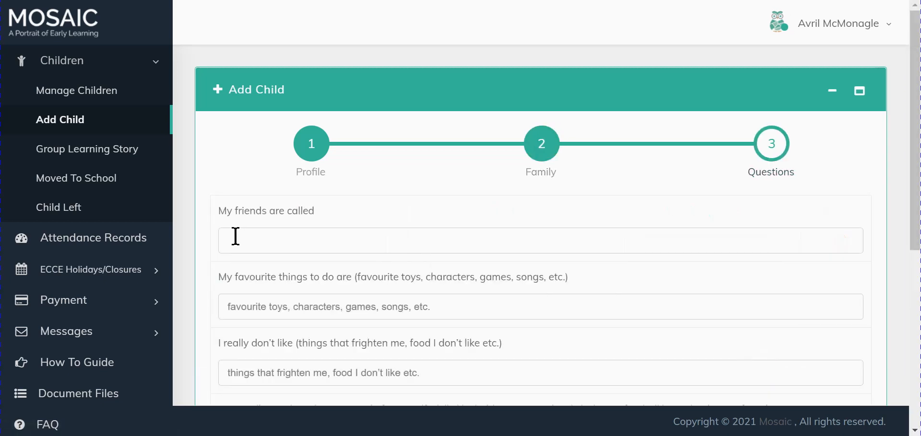
text(x)
click(249, 305)
text(x)
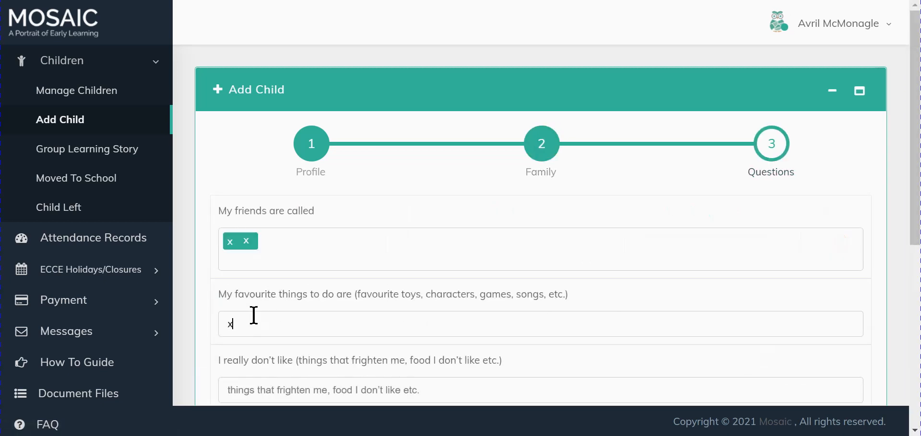
click(237, 392)
text(x)
- Enter x for the good-at, need-help, upset-comfort and urgent-contact questions
scroll(297, 331, down, 3)
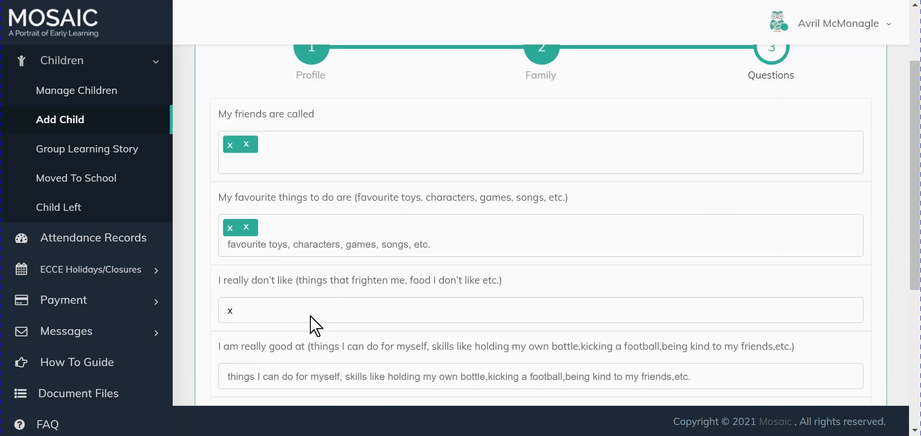
click(246, 337)
text(x)
scroll(253, 331, down, 4)
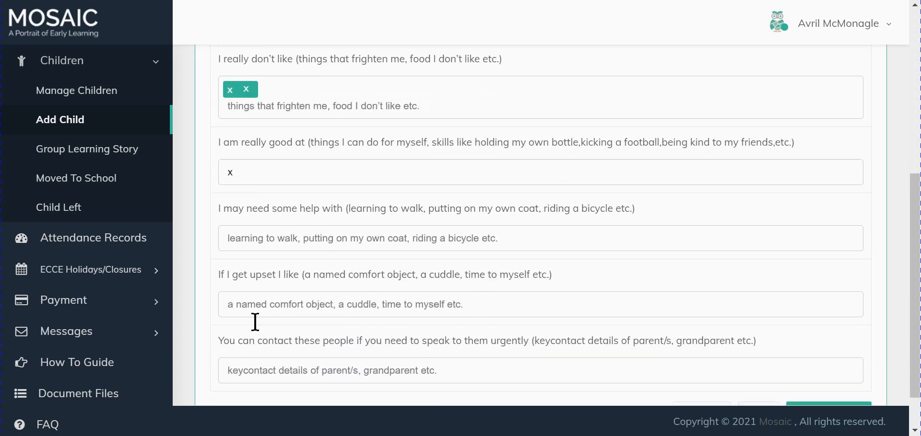
click(247, 238)
text(x)
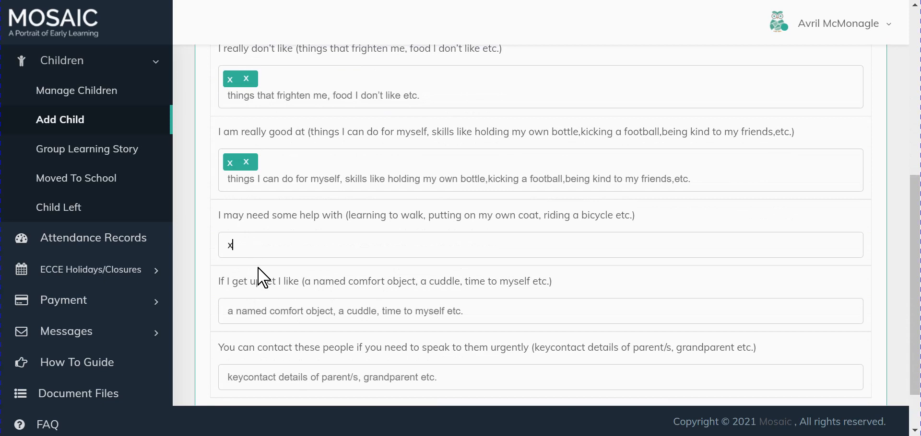
click(245, 316)
text(x)
scroll(243, 316, down, 2)
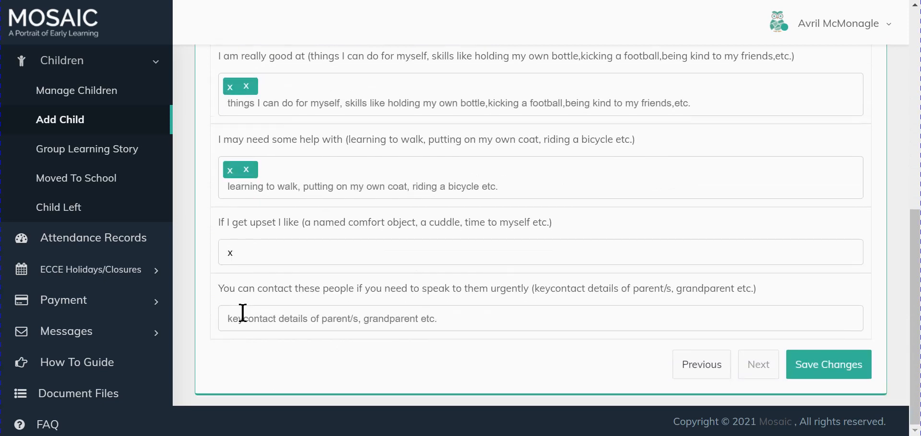
click(235, 316)
text(x)
- Save the new child's profile
click(803, 380)
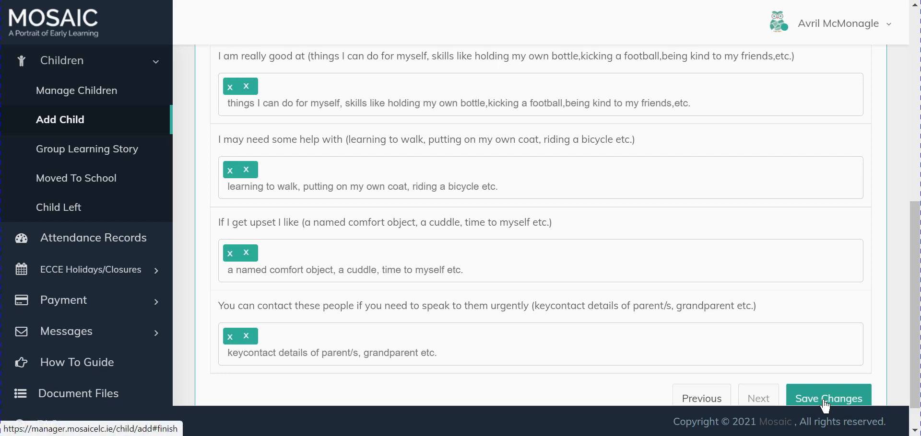
scroll(599, 292, down, 1)
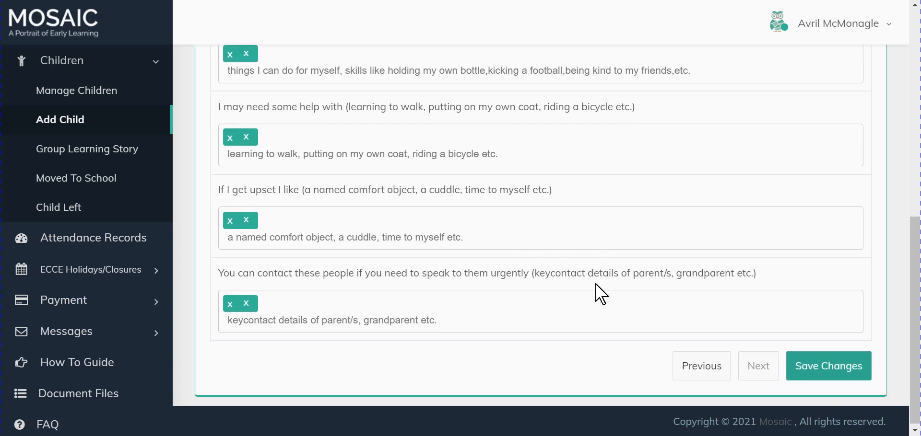
click(815, 379)
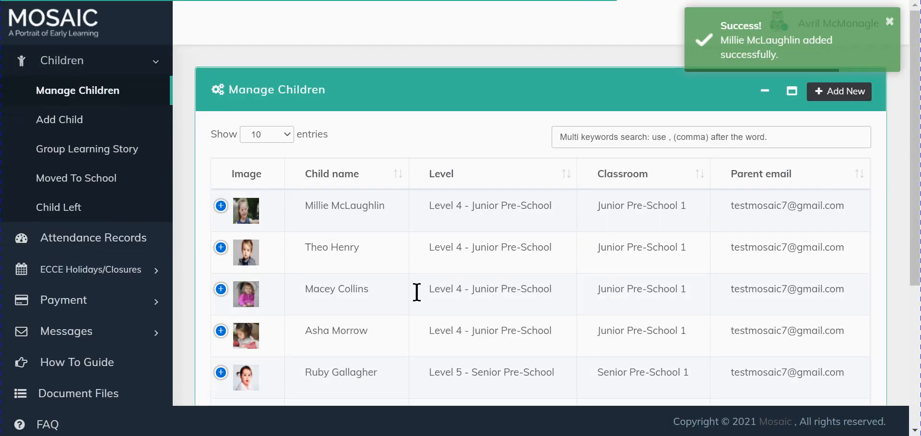
- Open the newly added child's profile from the children list and review its family and question answers
click(221, 207)
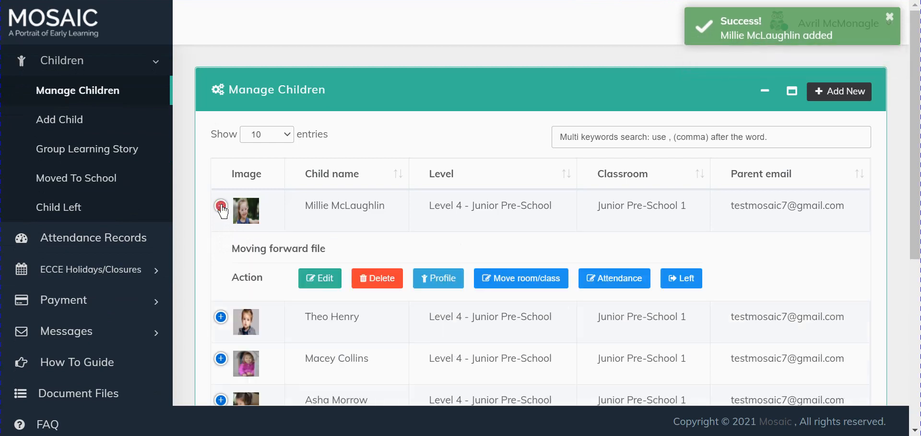
click(438, 283)
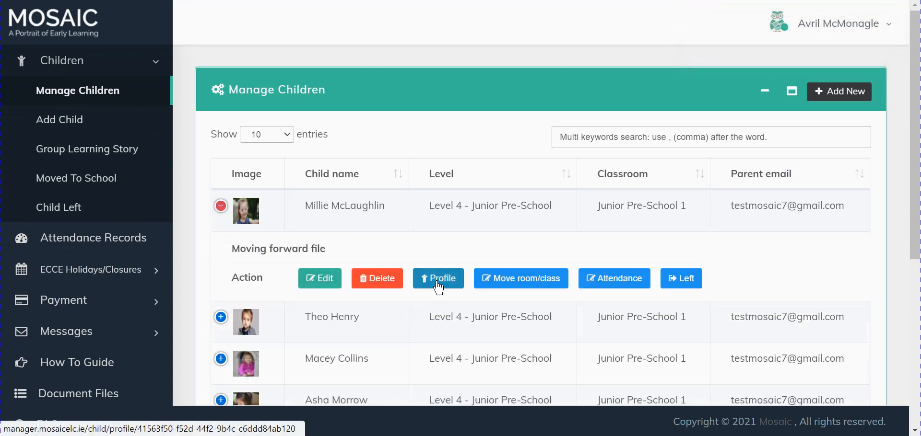
scroll(533, 288, down, 4)
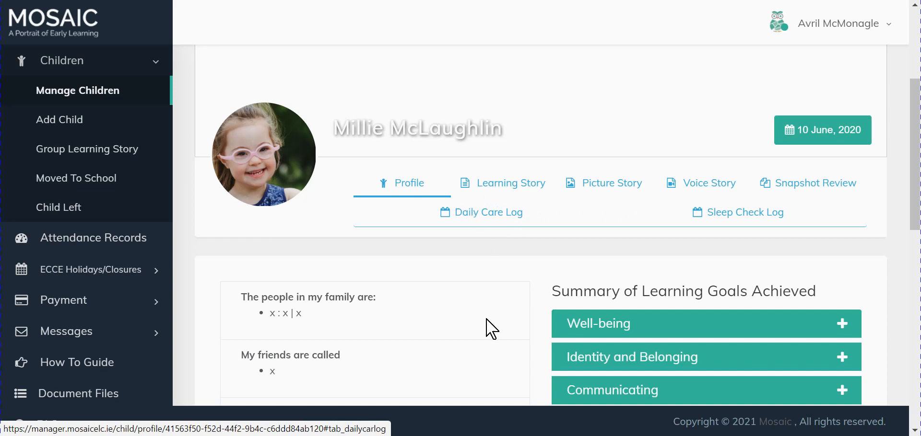
scroll(481, 307, down, 1)
scroll(481, 307, down, 2)
scroll(480, 306, up, 5)
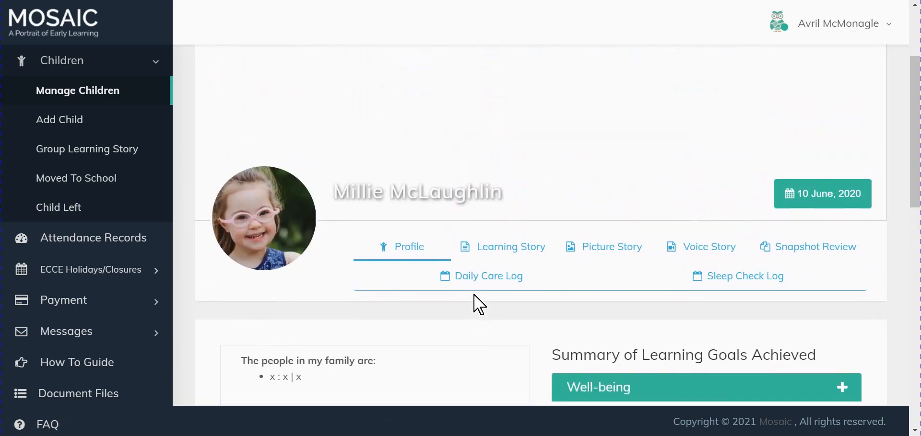
scroll(480, 307, up, 2)
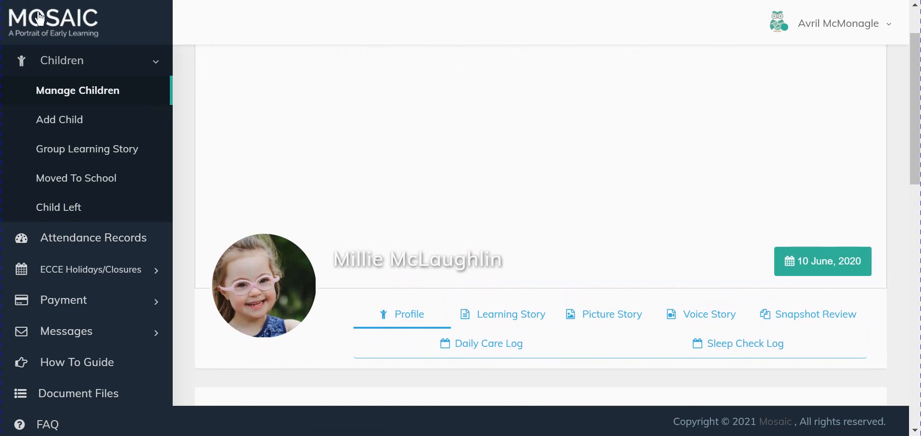
scroll(292, 172, down, 10)
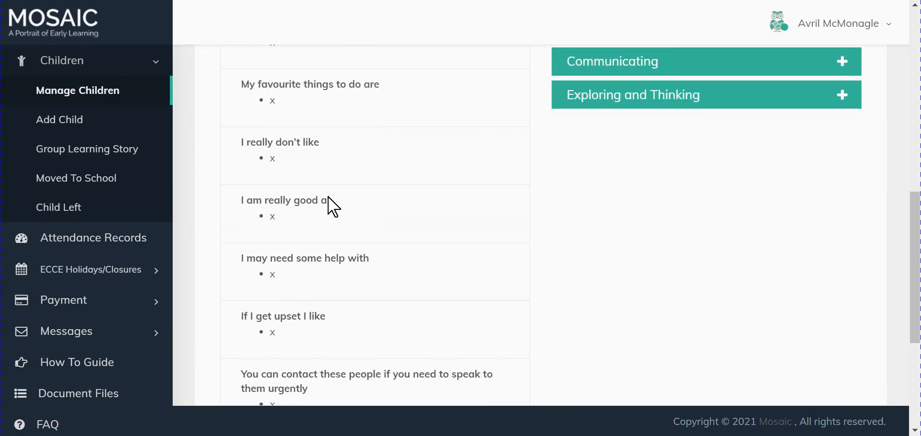
scroll(329, 204, up, 5)
scroll(328, 197, up, 4)
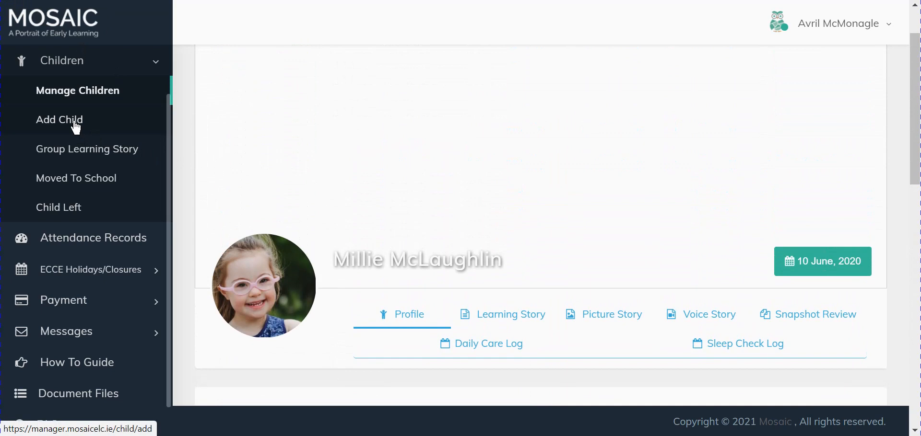
- Look over the Add Child and Child Left pages, returning to the child's profile
click(75, 127)
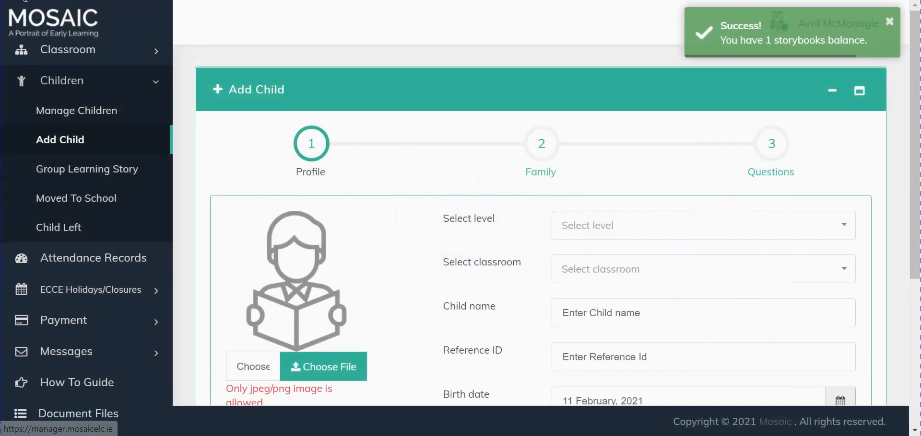
click(19, 0)
scroll(102, 146, down, 2)
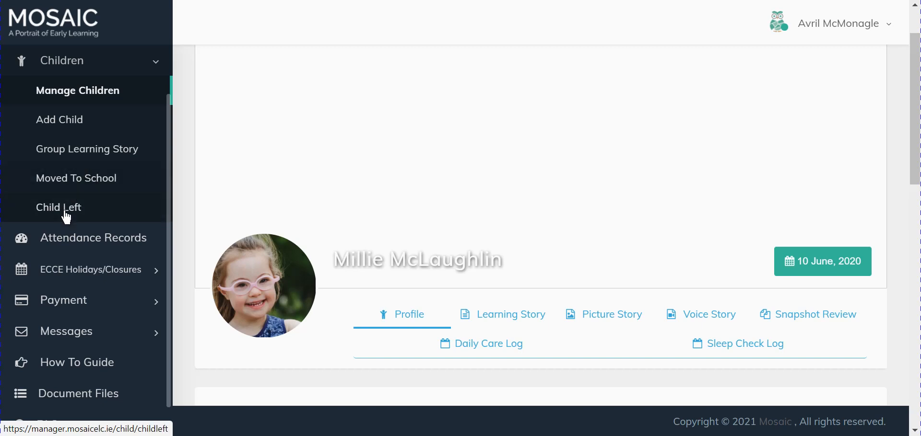
click(66, 218)
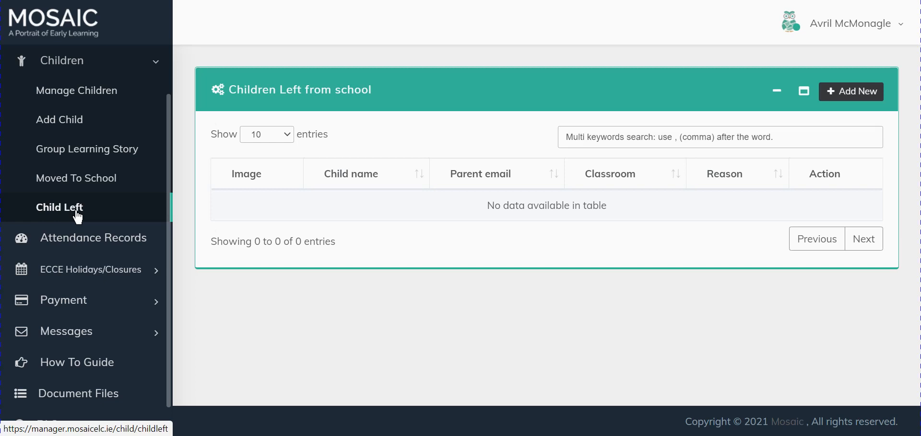
click(21, 4)
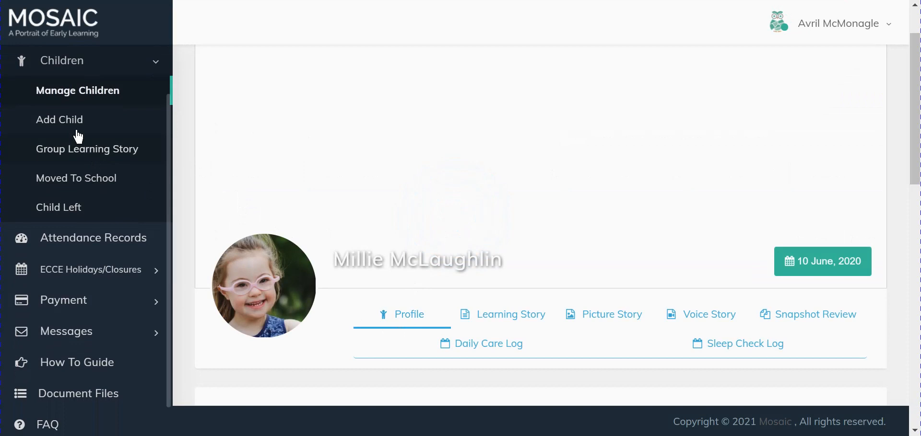
- Open the Child Left dialog for the new child from Manage Children and close it without a reason
click(86, 96)
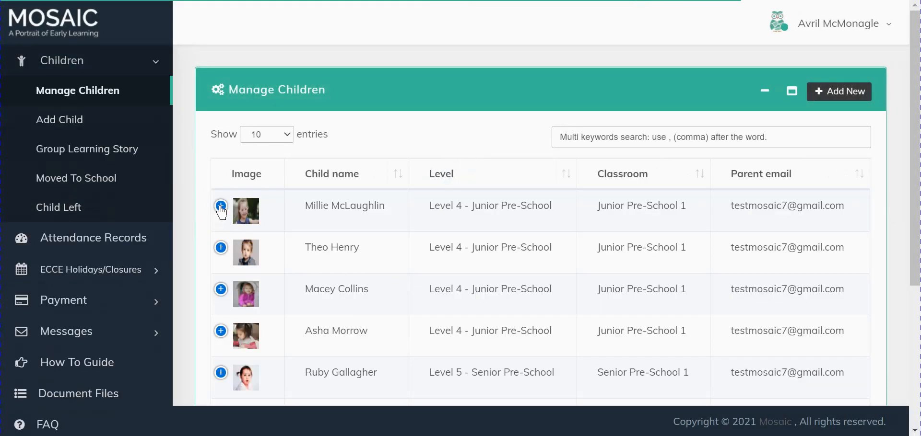
click(220, 206)
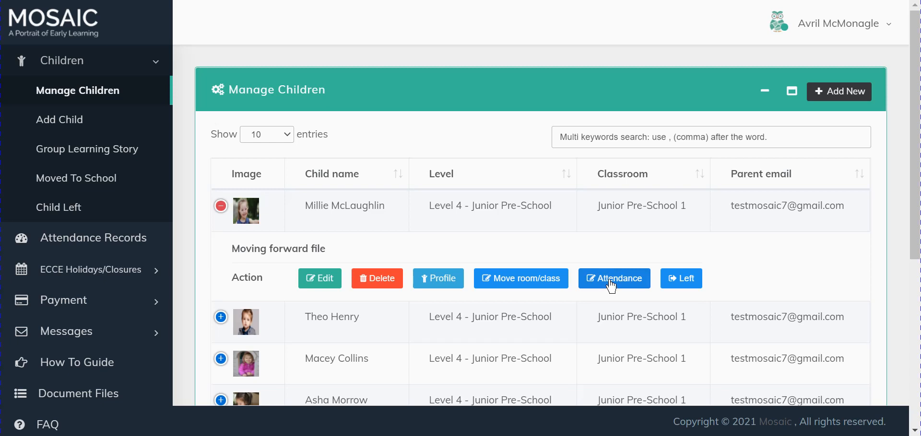
click(691, 283)
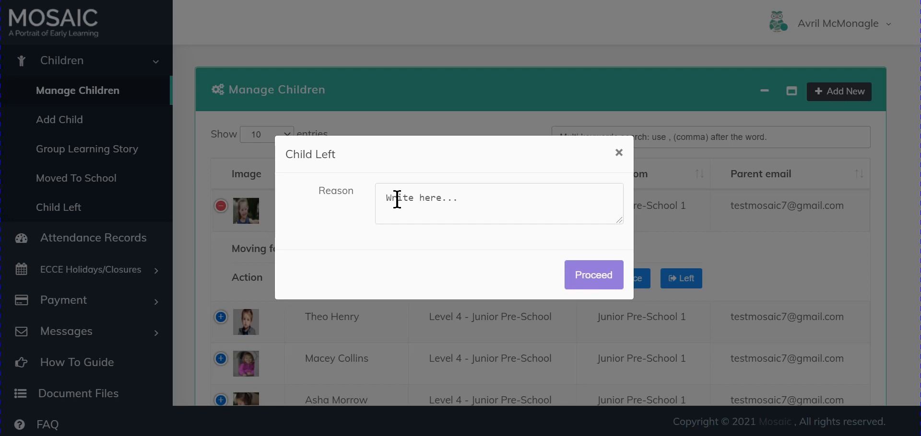
click(619, 154)
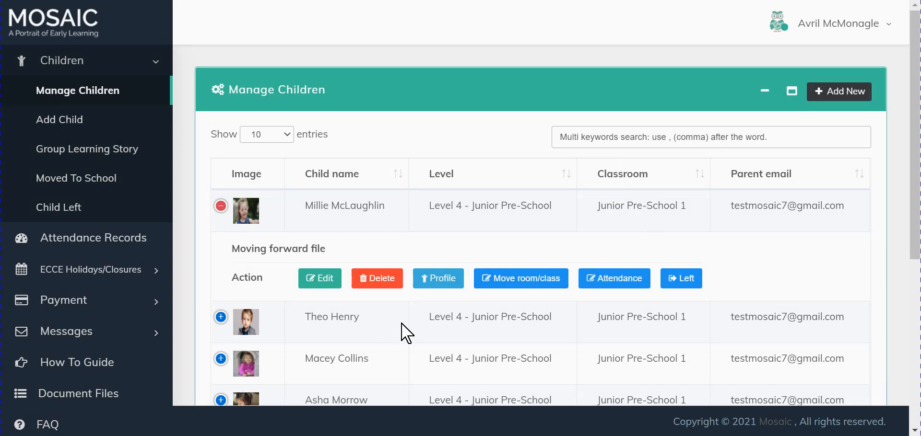
- Open the attendance report and choose Junior Pre-School 1 as the classroom
click(117, 248)
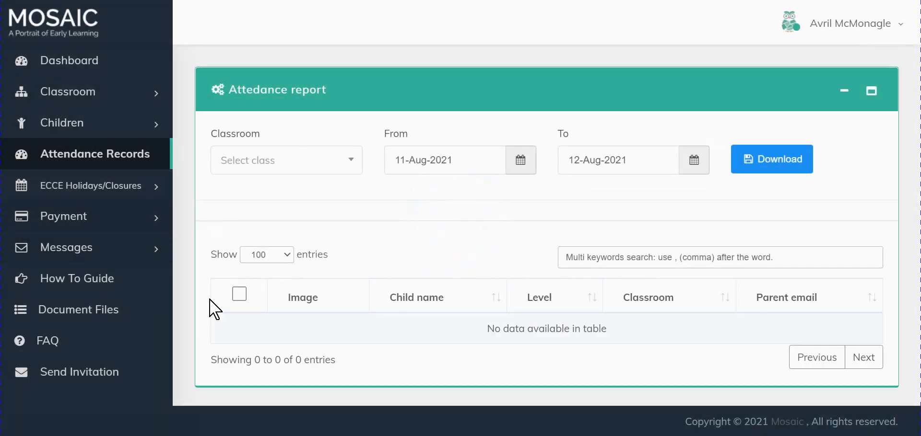
click(353, 163)
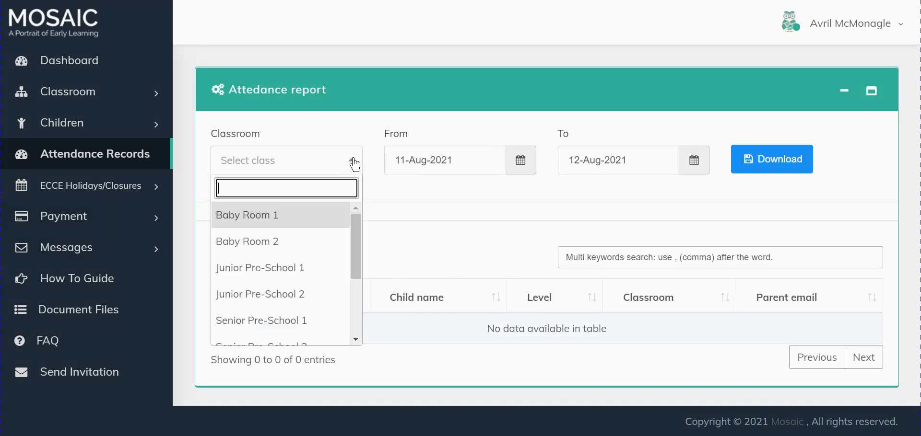
click(272, 269)
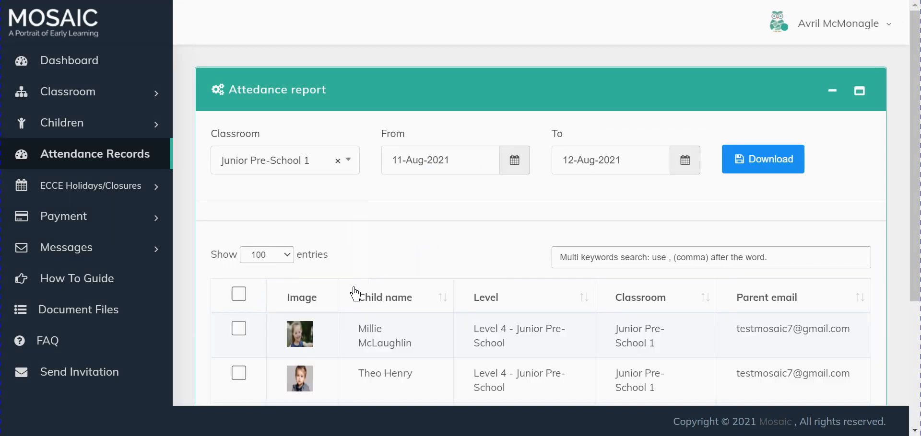
scroll(357, 296, down, 4)
scroll(357, 296, up, 3)
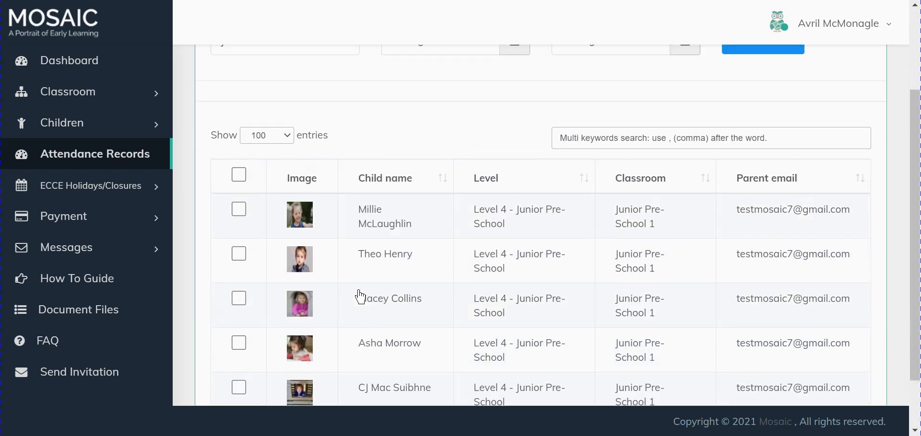
scroll(352, 301, up, 1)
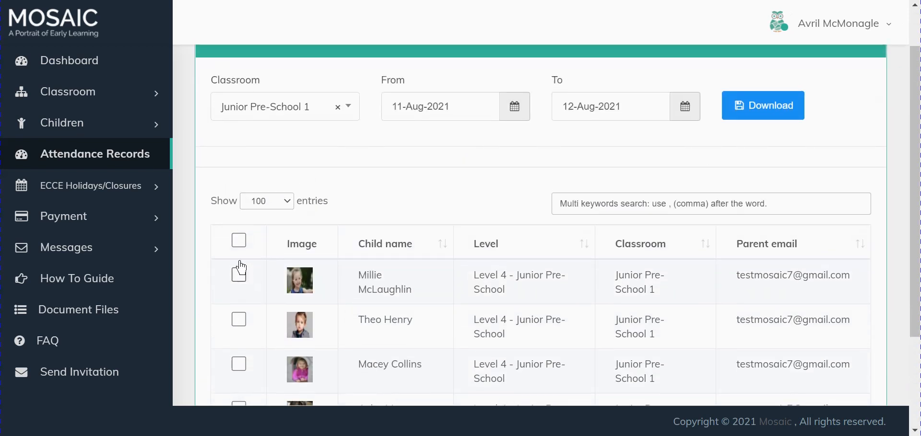
- Toggle the select-all and first-child checkboxes on and off in the attendance list
click(239, 240)
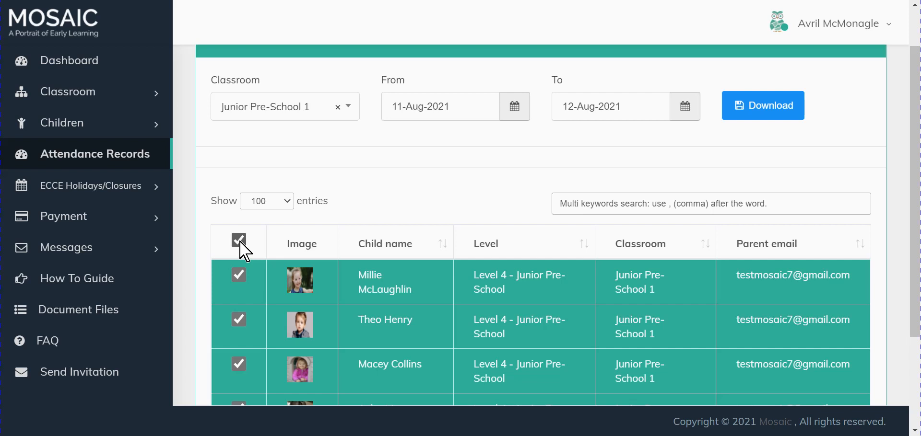
click(239, 242)
click(238, 277)
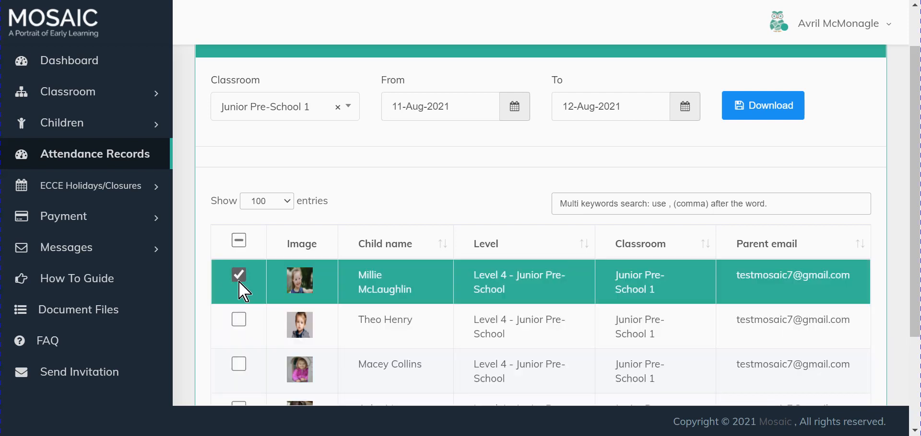
click(239, 276)
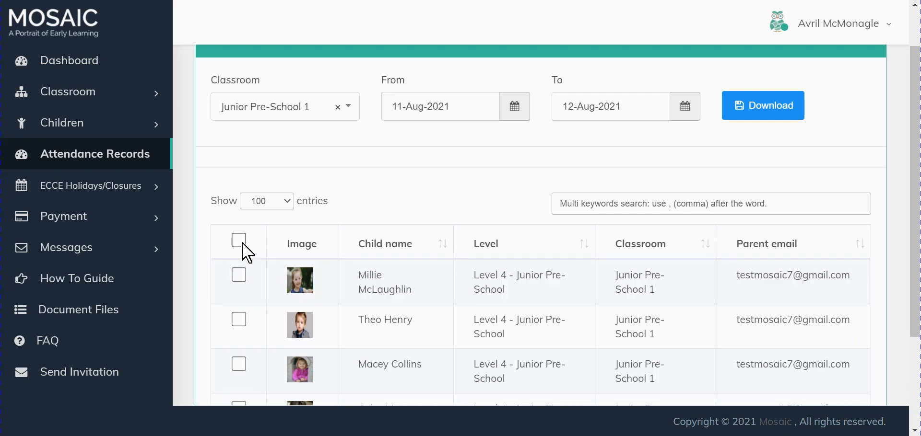
click(239, 240)
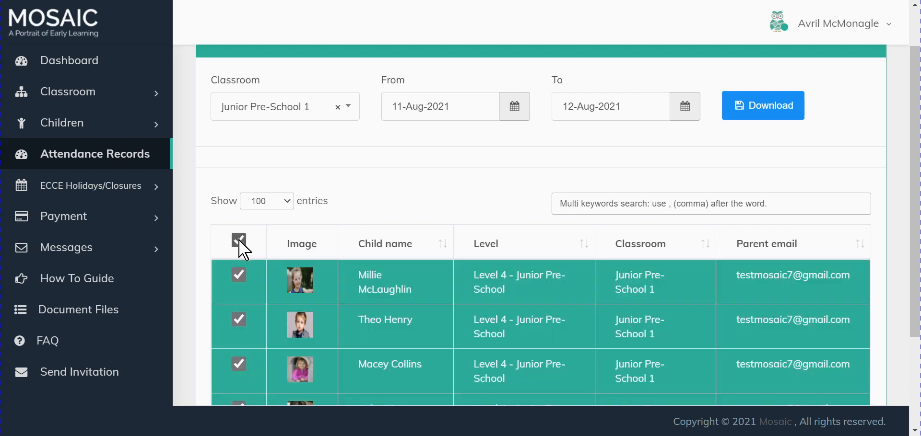
click(239, 241)
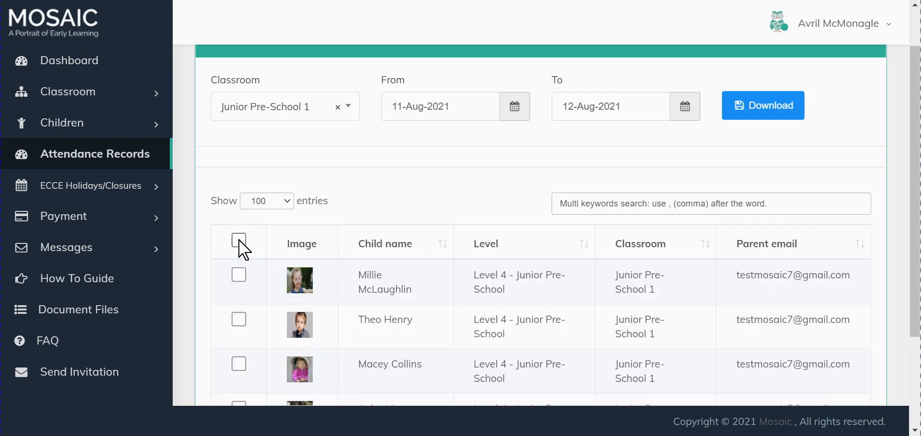
- Tick the first and third children in the attendance list
click(239, 278)
click(241, 368)
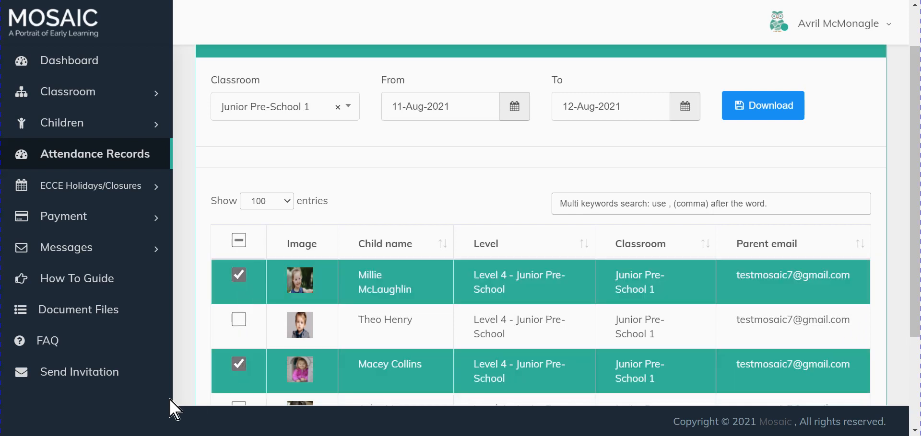
- Untick the third and first children in the attendance list
click(239, 365)
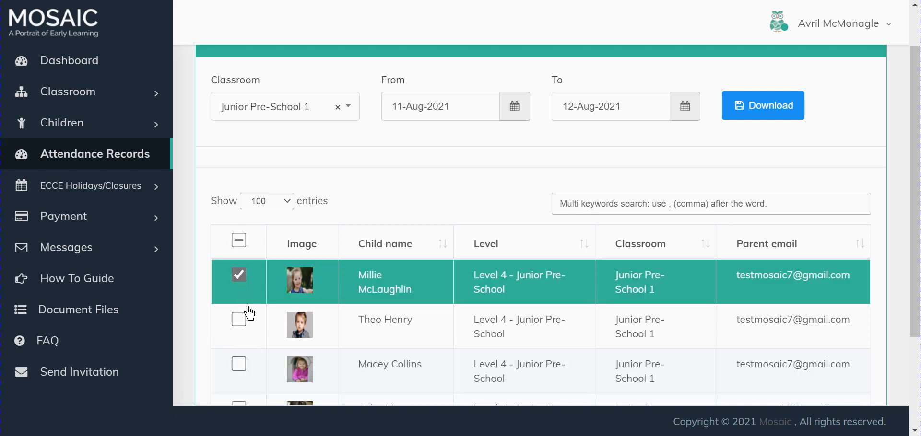
click(239, 276)
scroll(337, 278, up, 1)
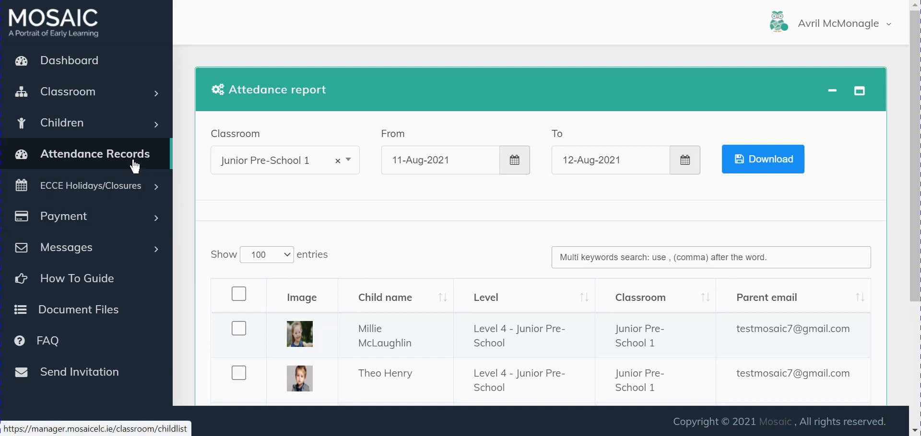
- Open the Add Holiday form under ECCE Holidays/Closures and set the from date to 22/Oct/2021
click(110, 196)
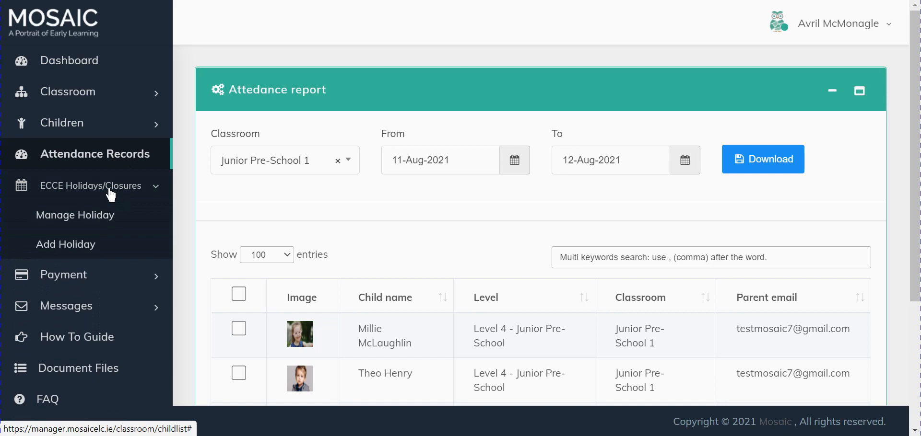
click(85, 247)
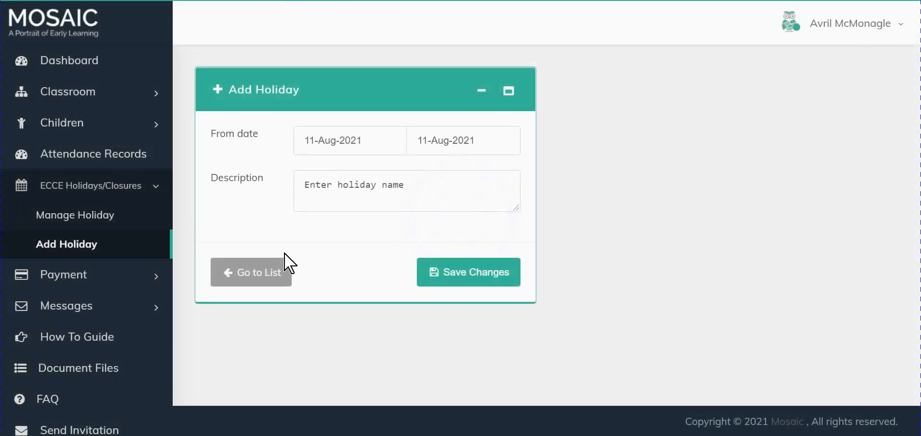
click(320, 139)
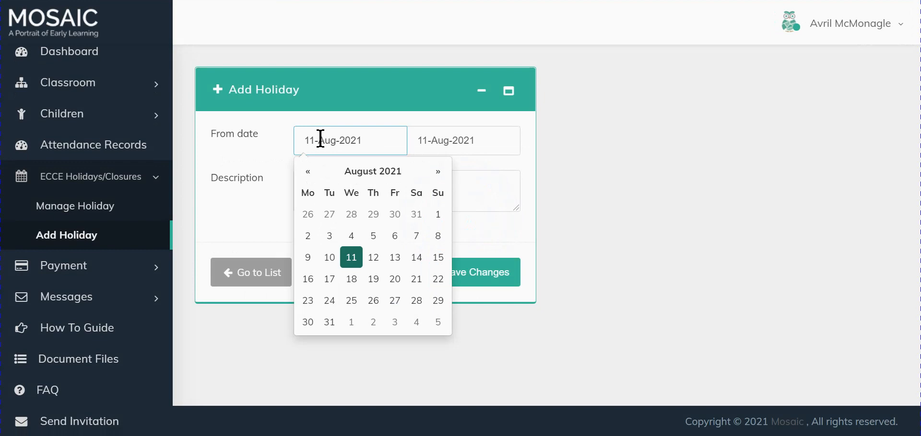
click(432, 175)
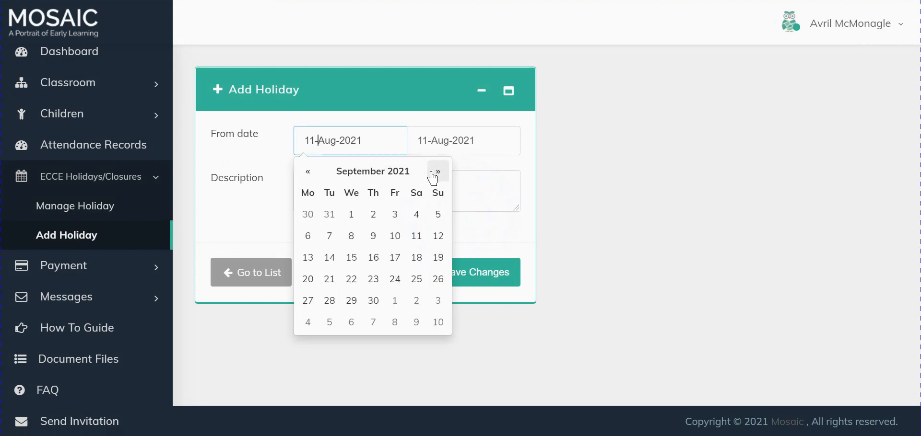
click(437, 175)
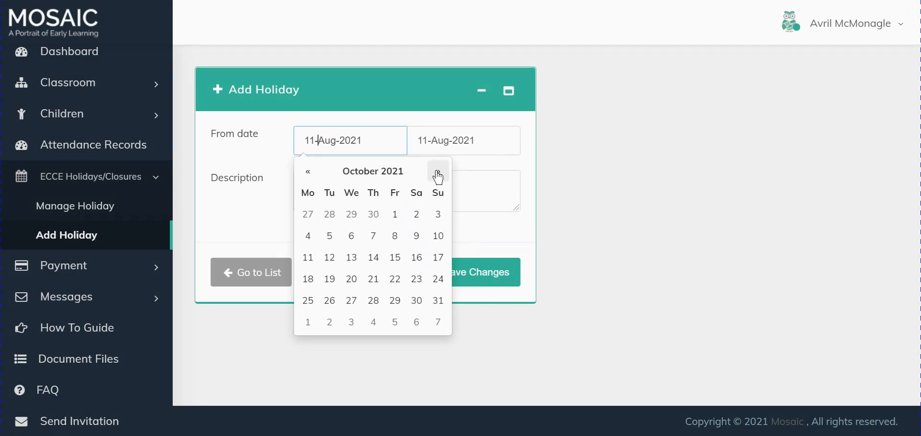
click(394, 279)
- Save the holiday with the to date 27/Aug/2021 and the description Mid term Break
click(461, 139)
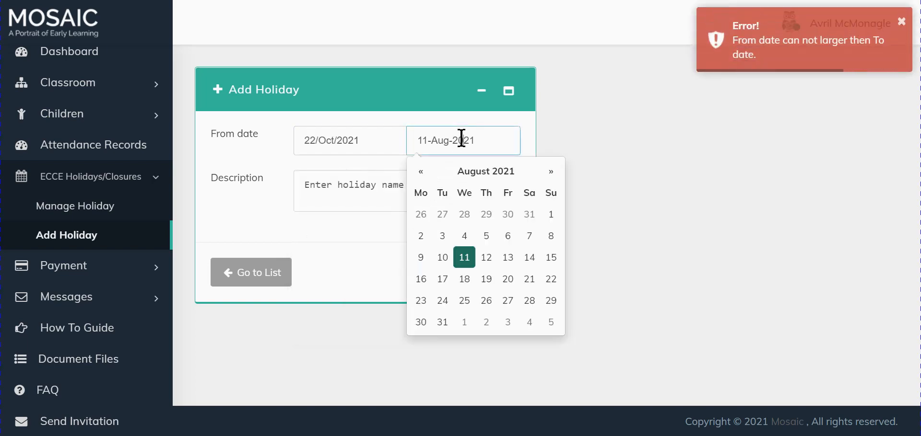
click(506, 307)
click(315, 191)
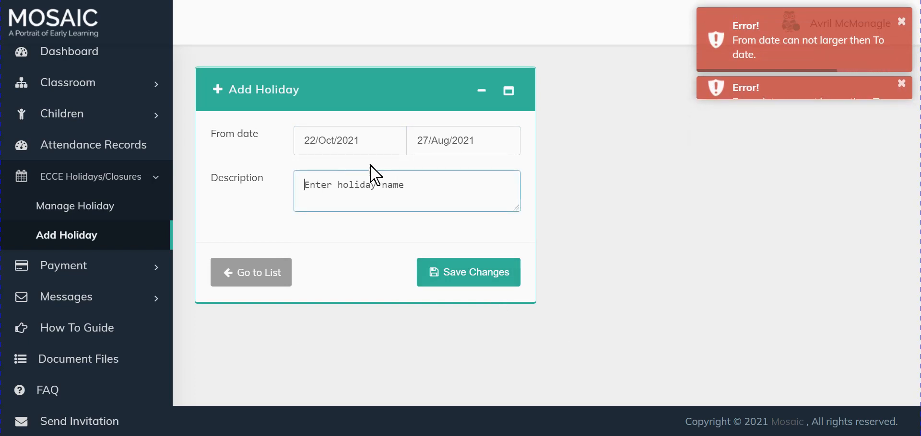
text(Mid)
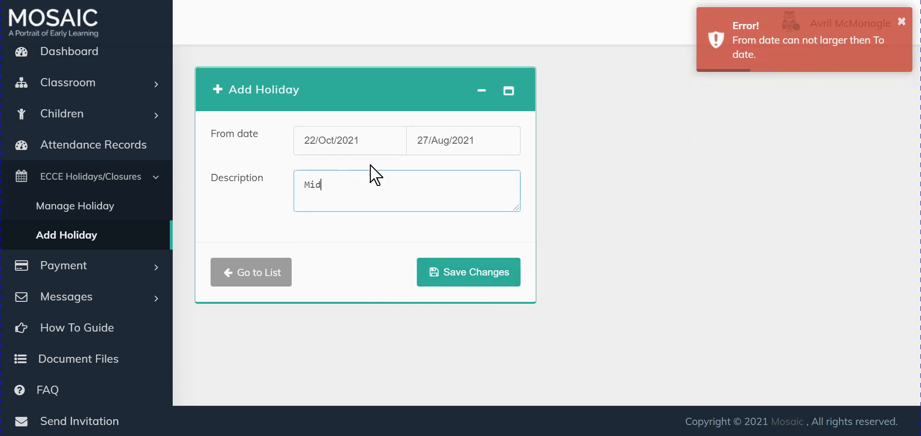
text( term Brea)
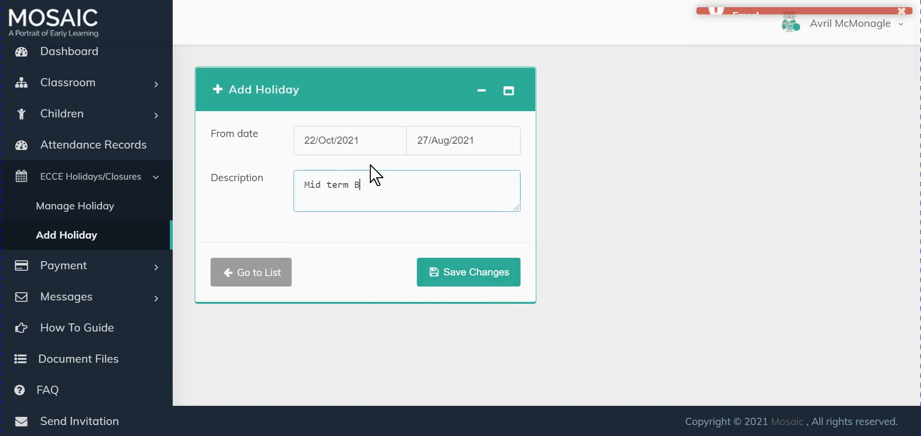
text(k)
click(447, 280)
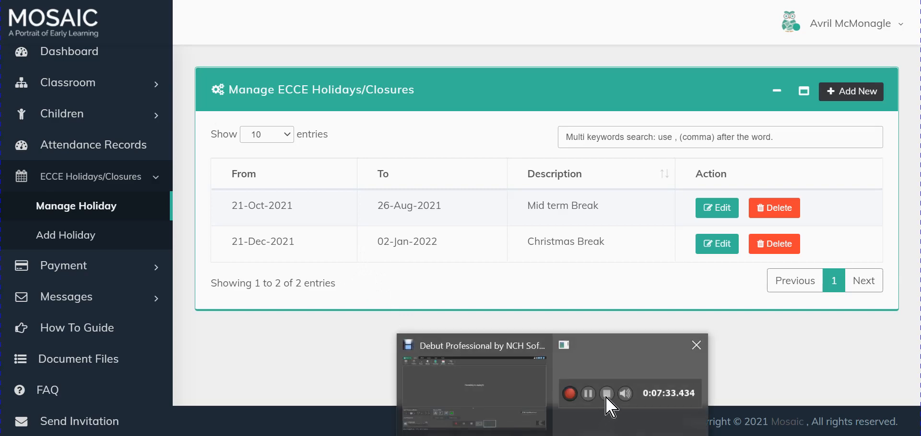
click(609, 401)
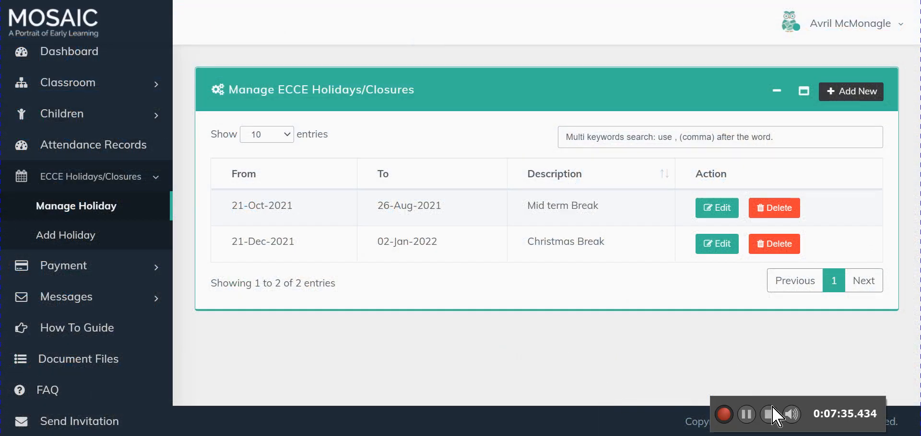